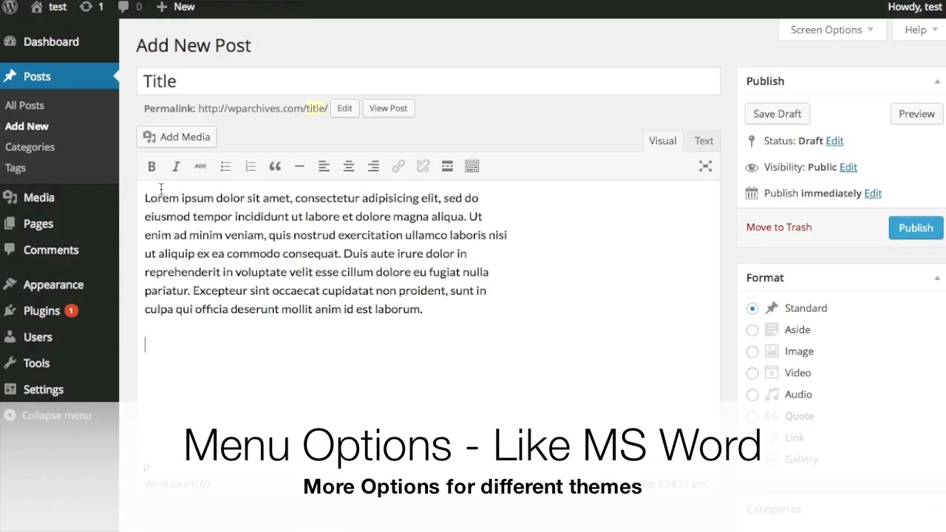
Make the word "Lorem" at the start of the post's paragraph bold.
double_click(161, 199)
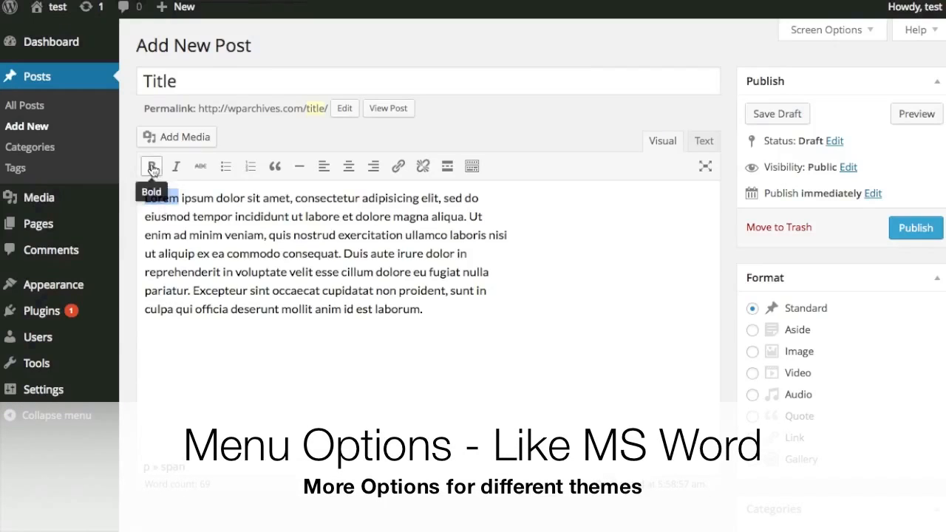
left_click(152, 169)
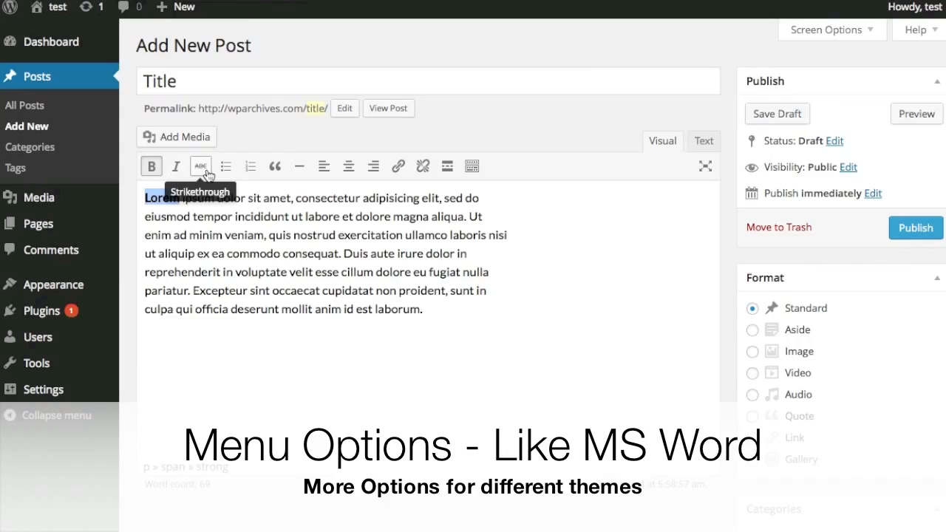
left_click(203, 348)
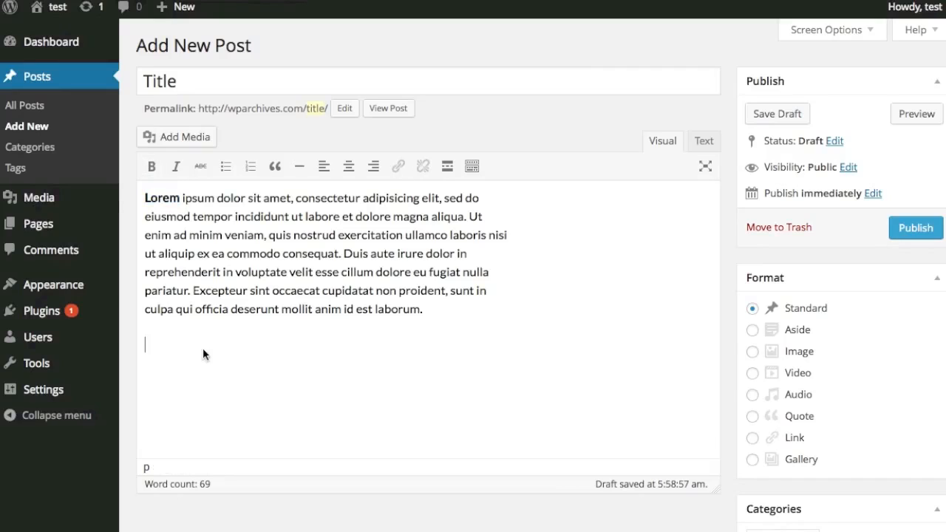
Add the lines "Bullet 1" and "Bullet 2" below the paragraph and format them as a bulleted list.
type("Bullet 1")
key("Return")
type("Bullet 2")
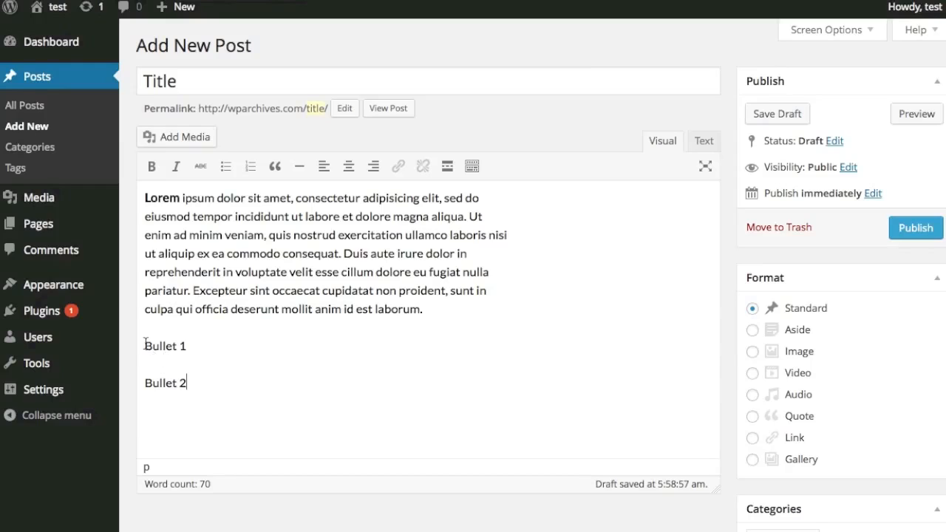
left_click_drag(145, 342, 197, 382)
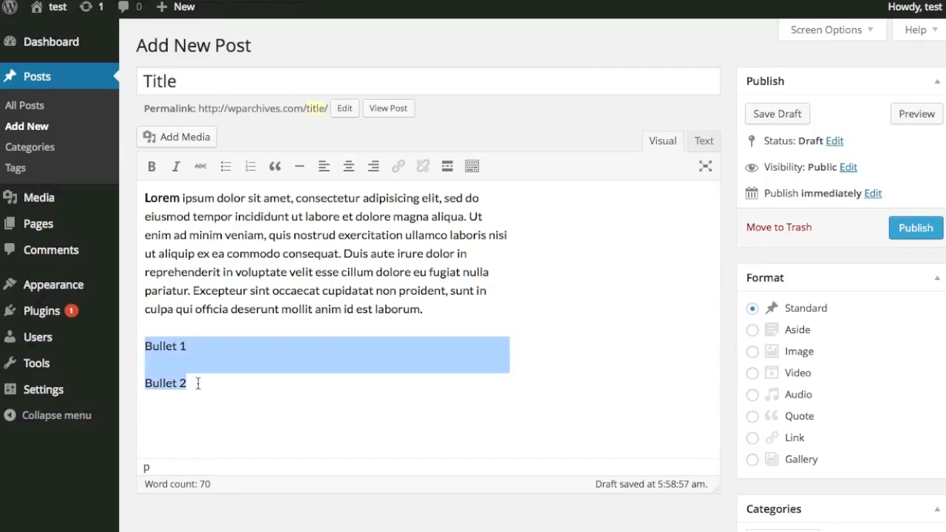
left_click(225, 166)
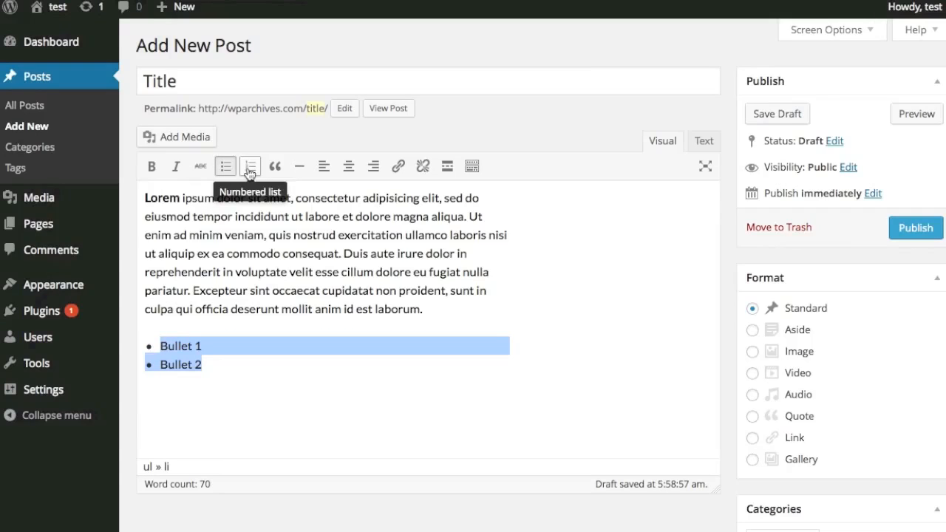
Convert the two-item bulleted list into a numbered list and insert a horizontal line below it.
left_click(249, 169)
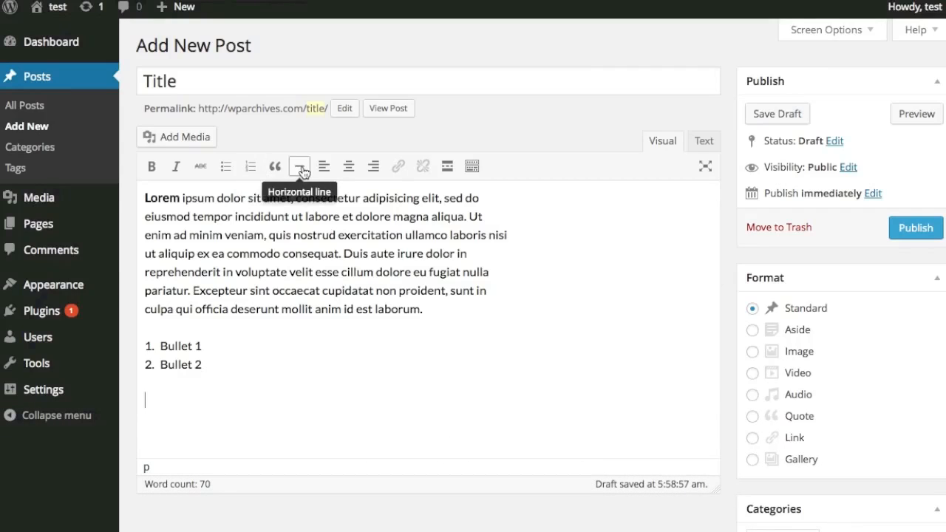
left_click(299, 167)
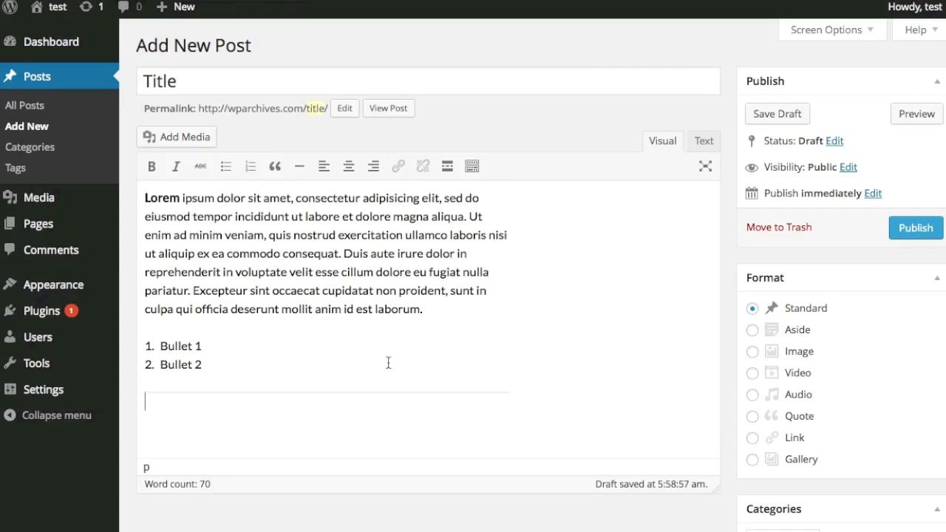
double_click(397, 308)
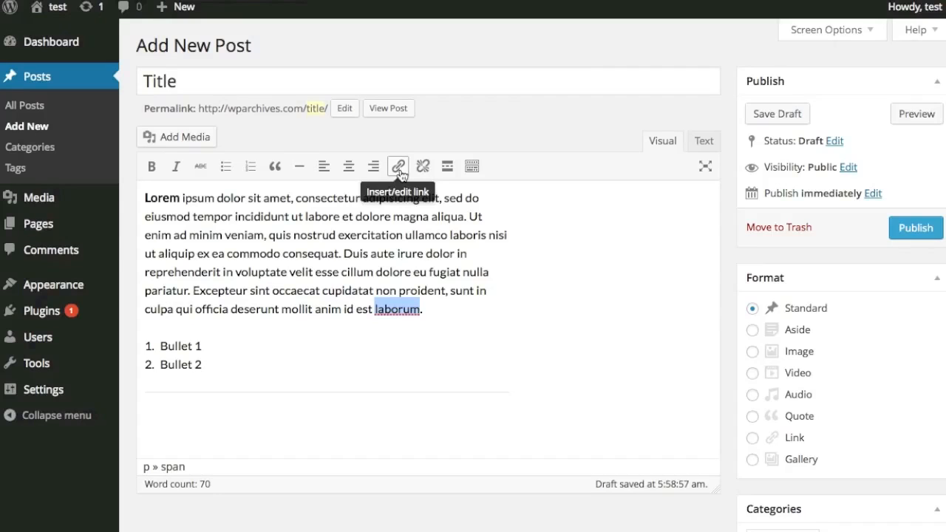
left_click(399, 167)
left_click(427, 239)
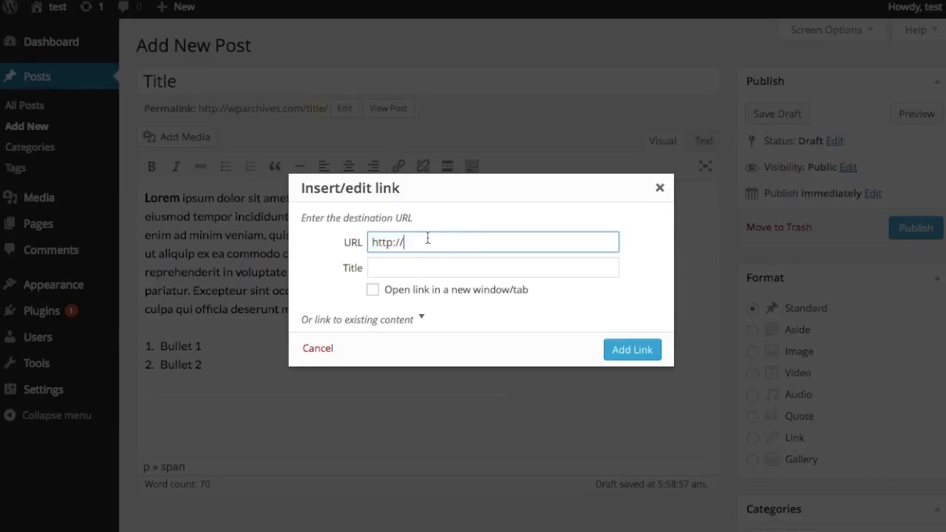
type("google.com")
left_click(420, 267)
type("Google")
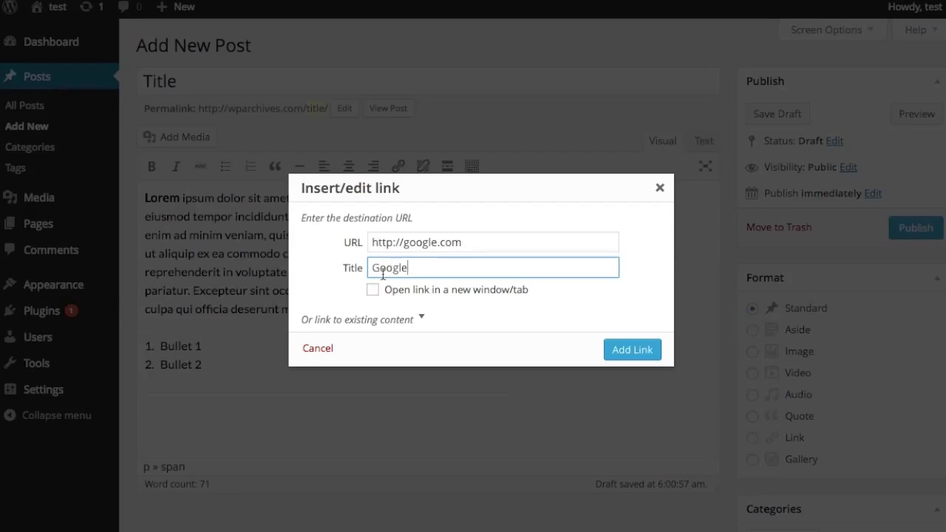
left_click(372, 293)
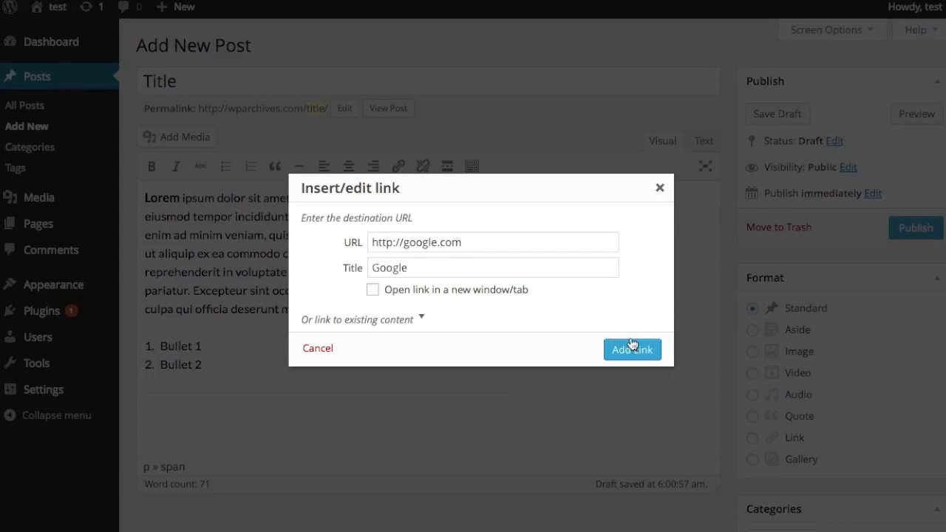
Choose the existing content "New Post" as the link's target and add the link to "laborum".
left_click(402, 323)
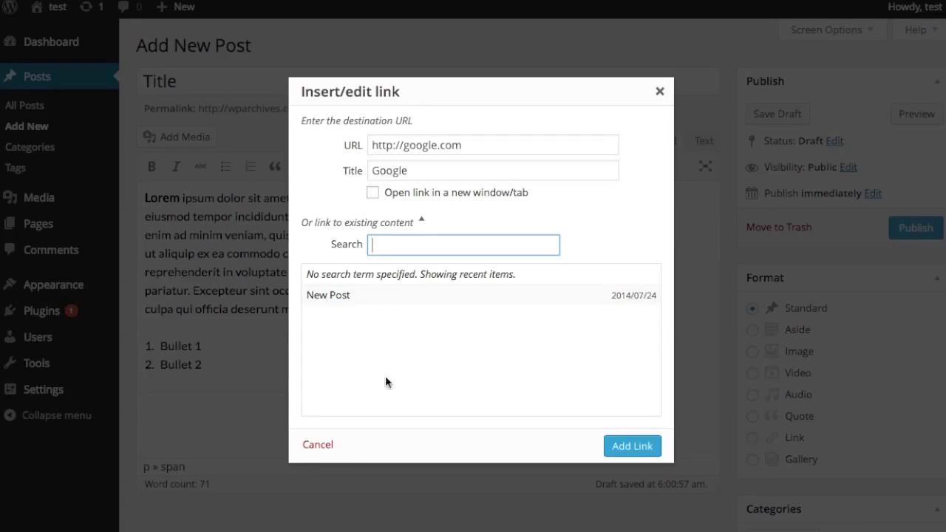
left_click(374, 305)
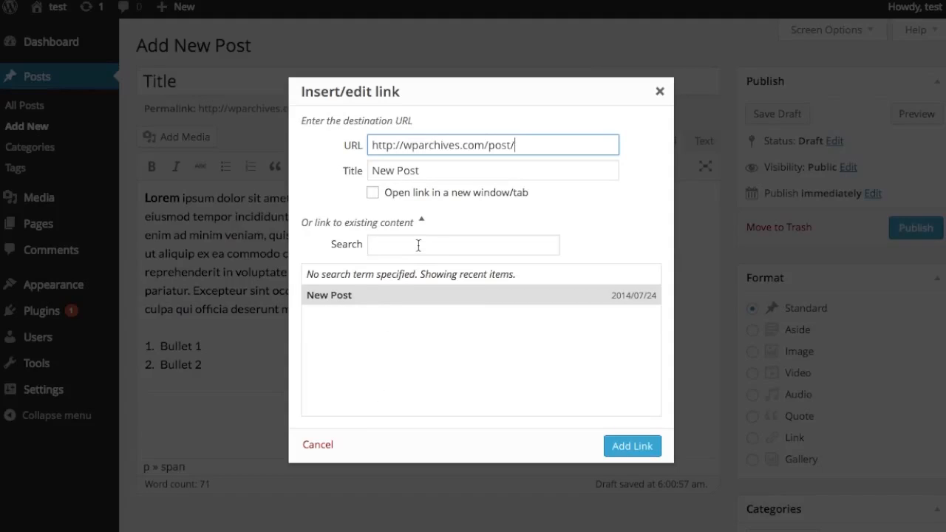
left_click(633, 446)
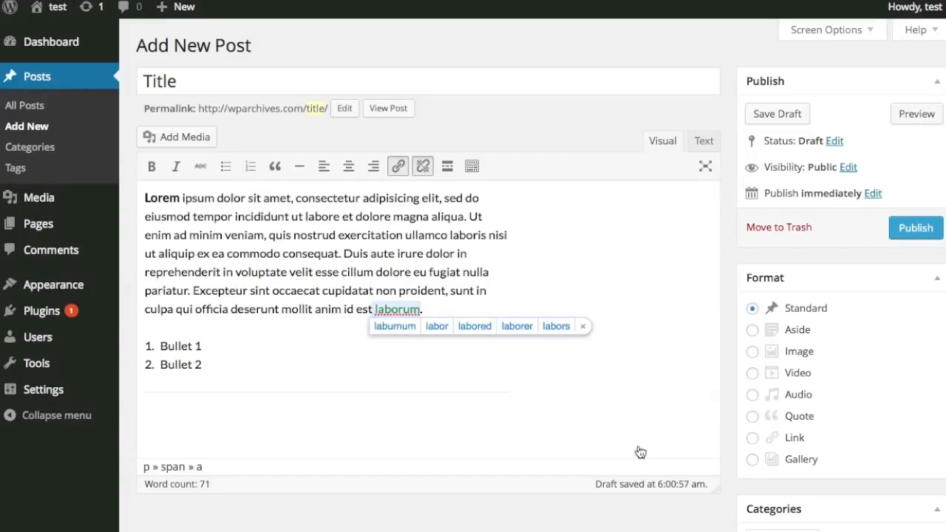
left_click(502, 344)
left_click(452, 313)
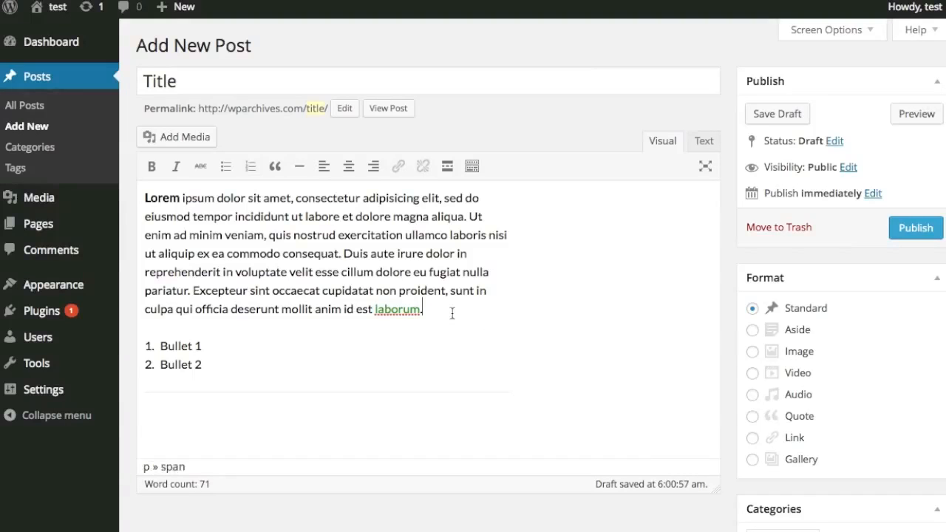
Remove the link from the word "laborum".
double_click(389, 308)
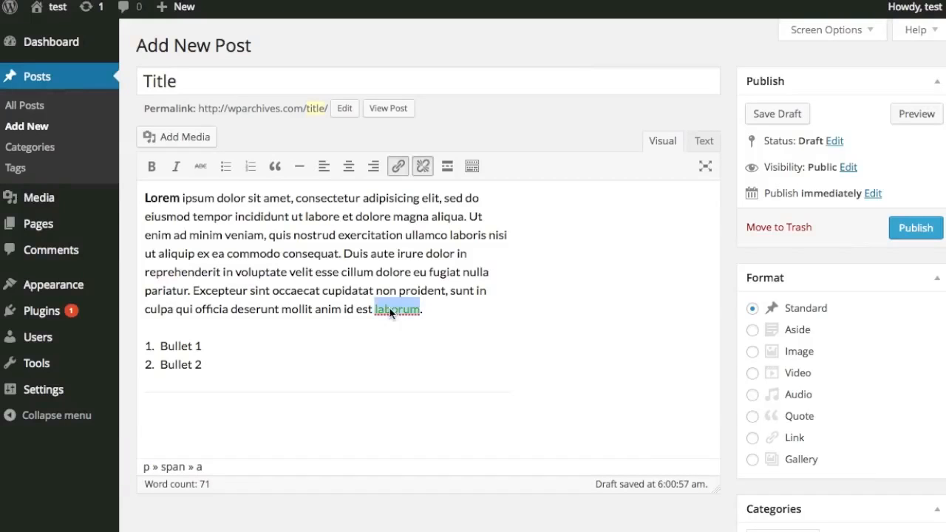
left_click(423, 167)
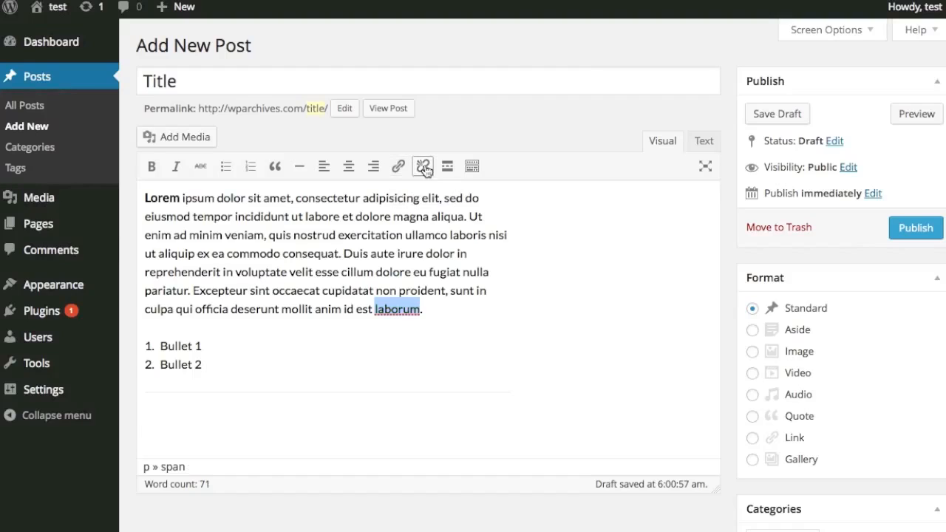
left_click(482, 322)
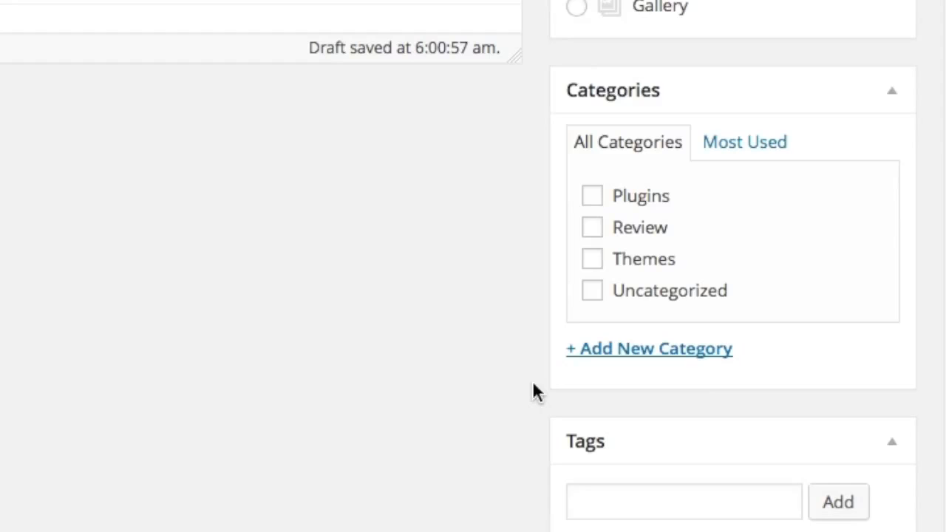
Add a new post category named "Category" without a parent category.
left_click(614, 348)
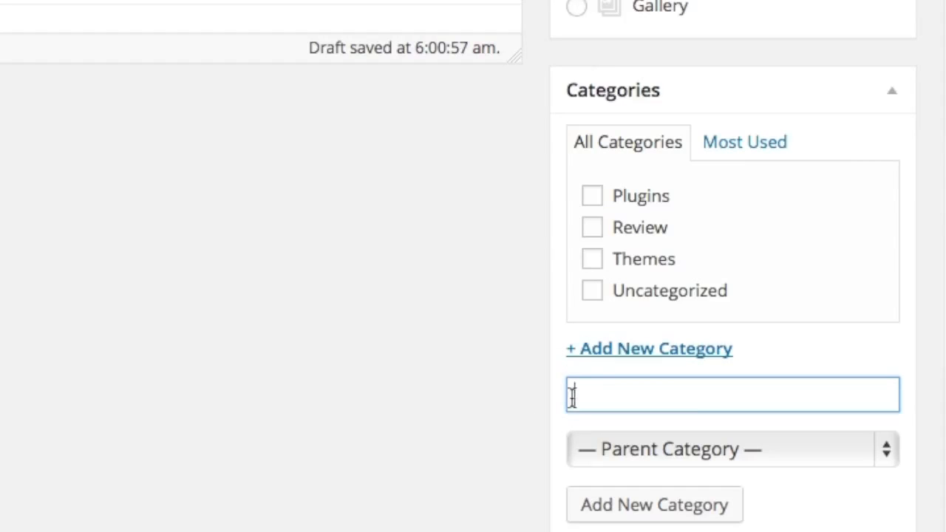
type("Category")
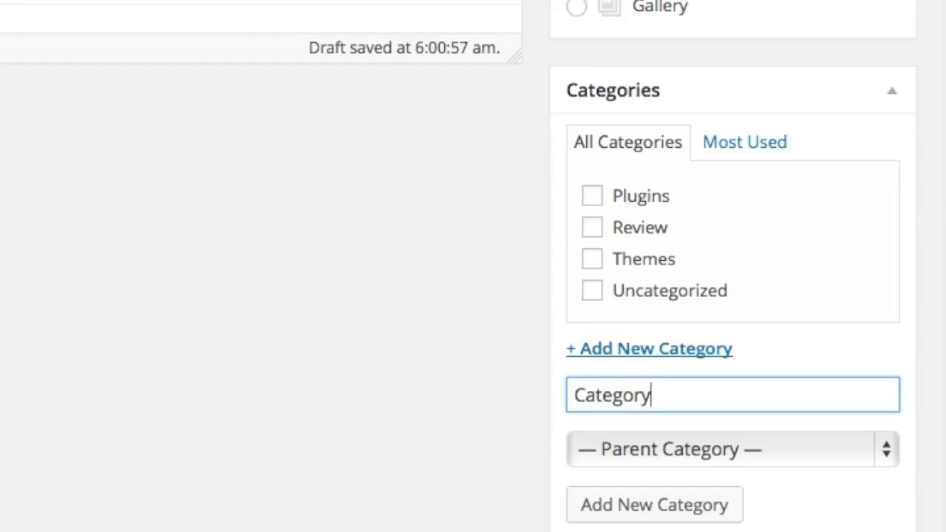
left_click(602, 518)
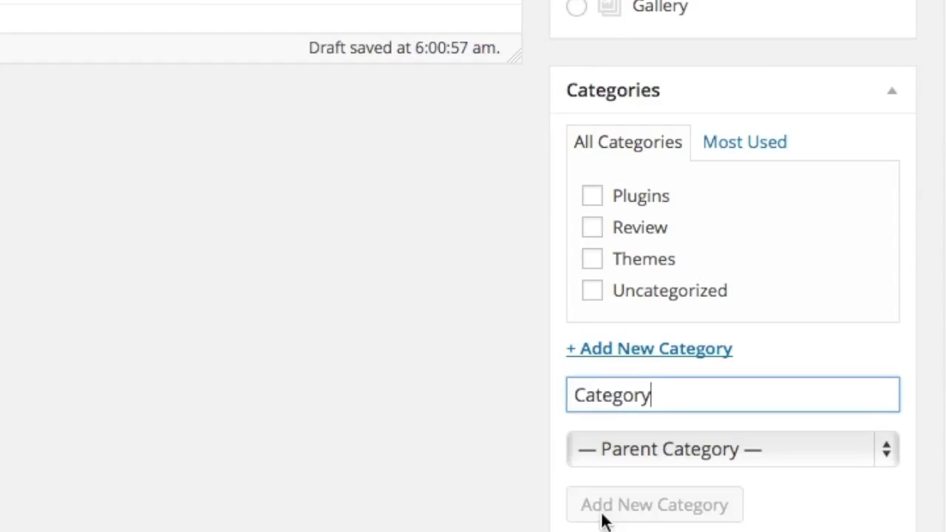
Add the tag "plugin review" to the post.
left_click(601, 357)
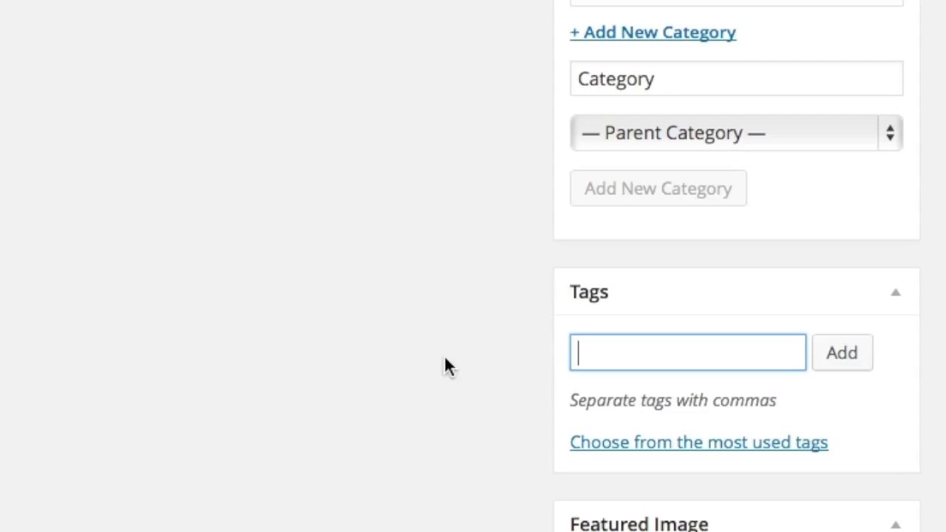
type("plugin review")
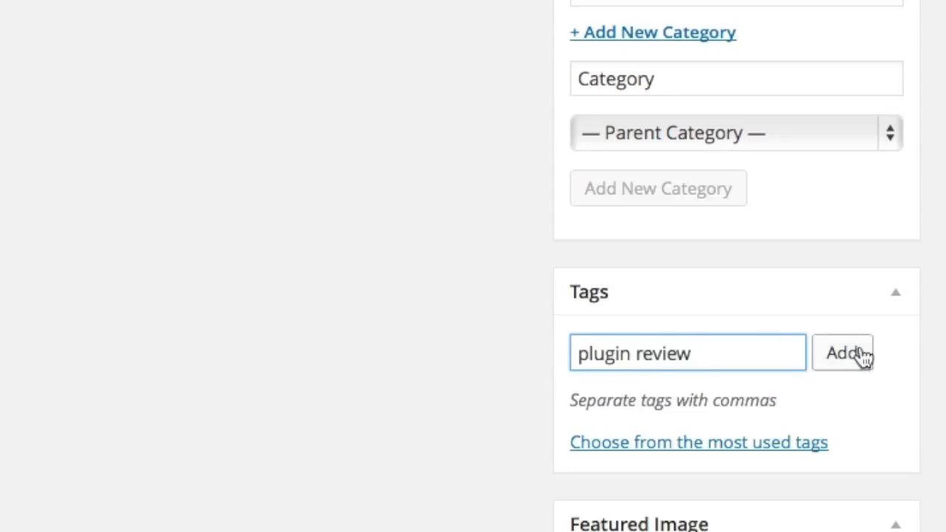
left_click(844, 355)
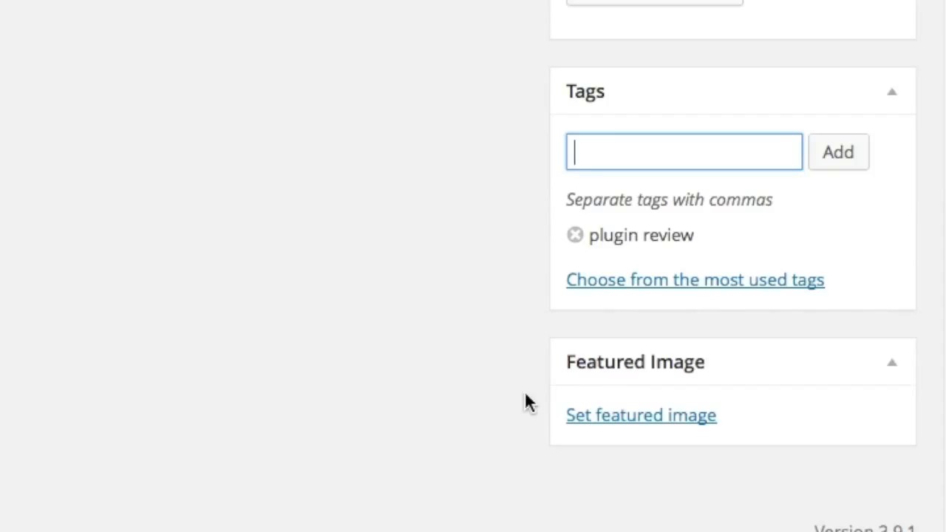
Change the post's permalink slug to "video".
scroll(527, 403, "up", 1)
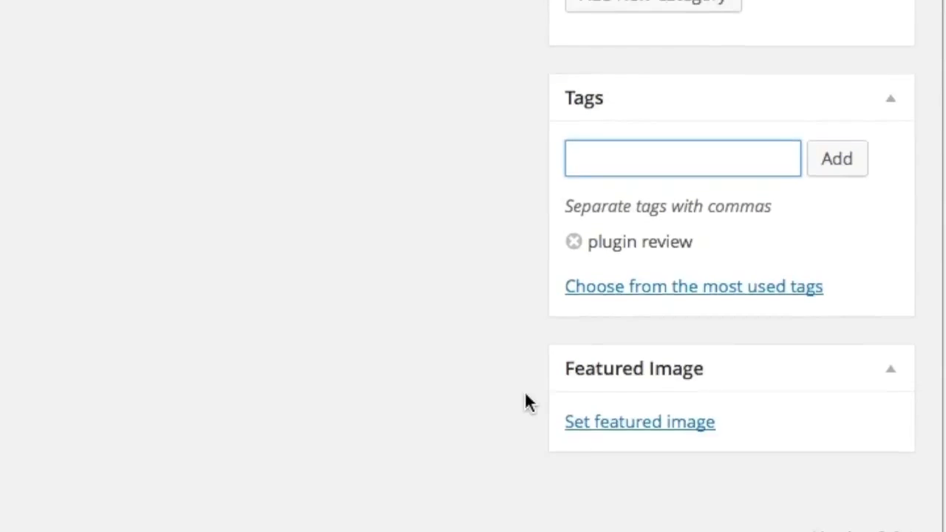
scroll(527, 403, "up", 2)
scroll(527, 403, "up", 10)
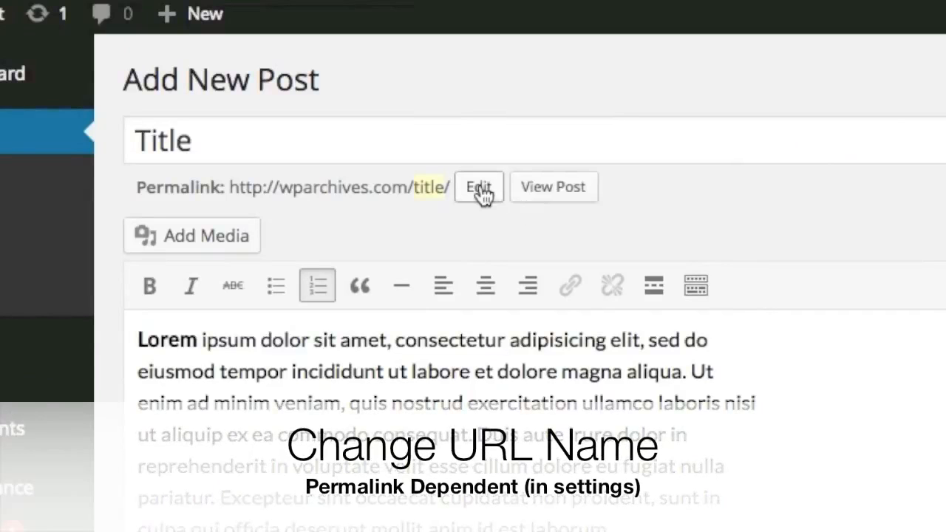
left_click(345, 109)
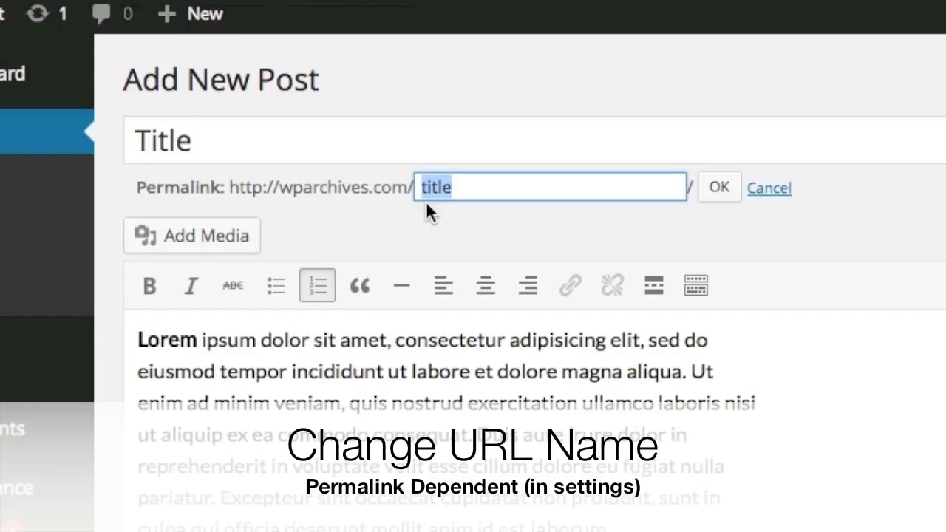
type("video")
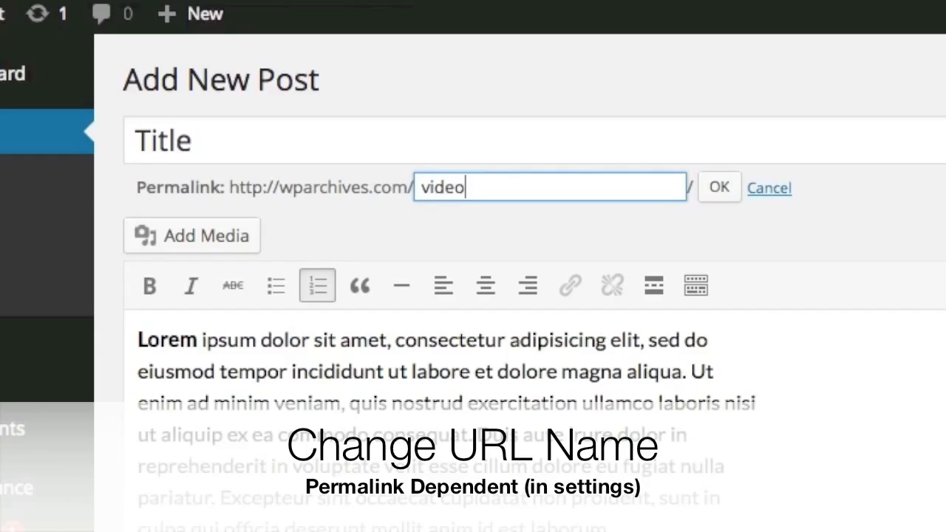
left_click(717, 192)
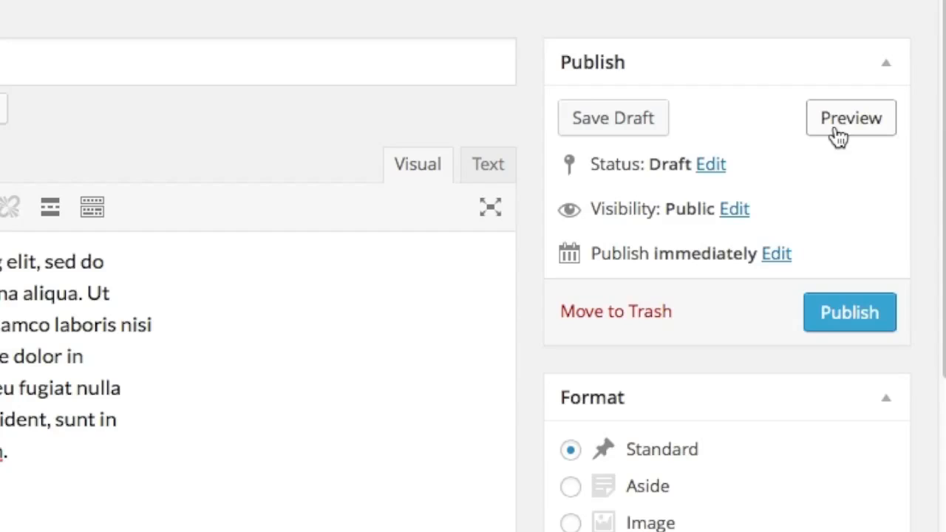
Preview the post, and review its visibility options, keeping Public.
left_click(850, 119)
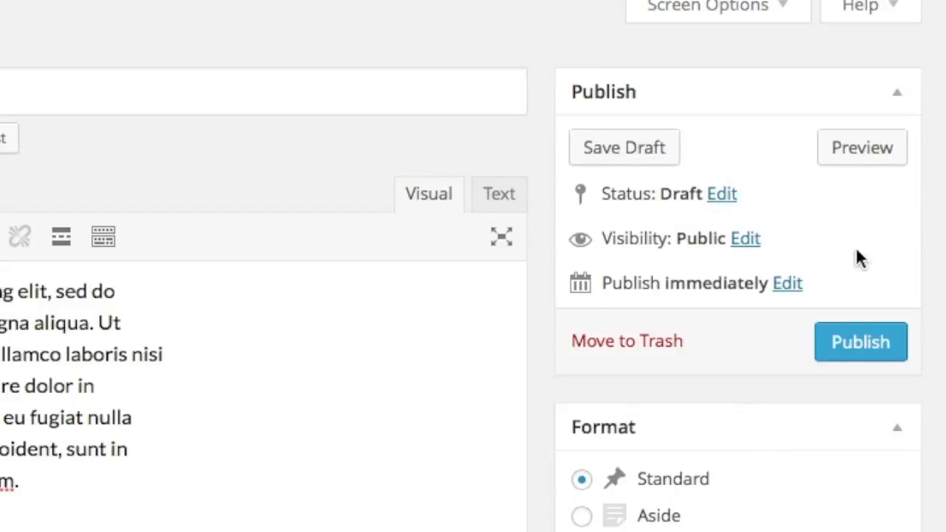
left_click(747, 242)
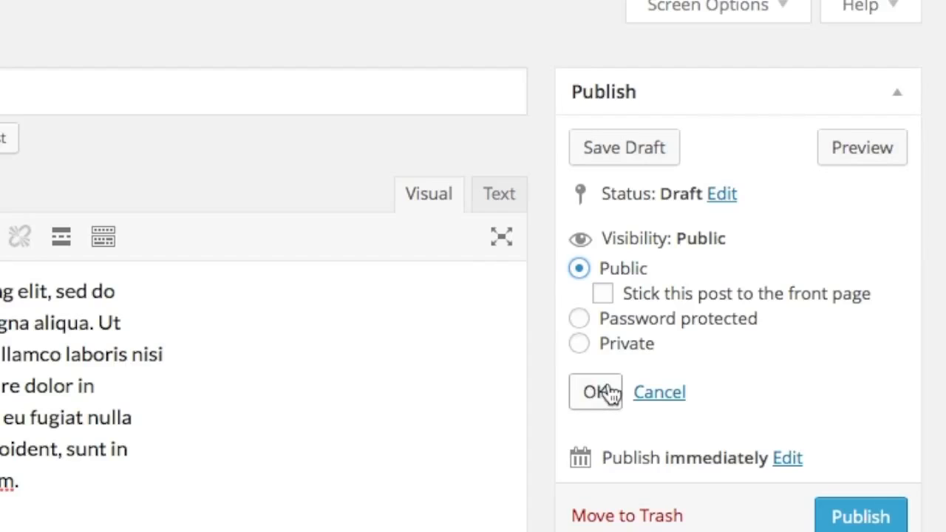
left_click(610, 394)
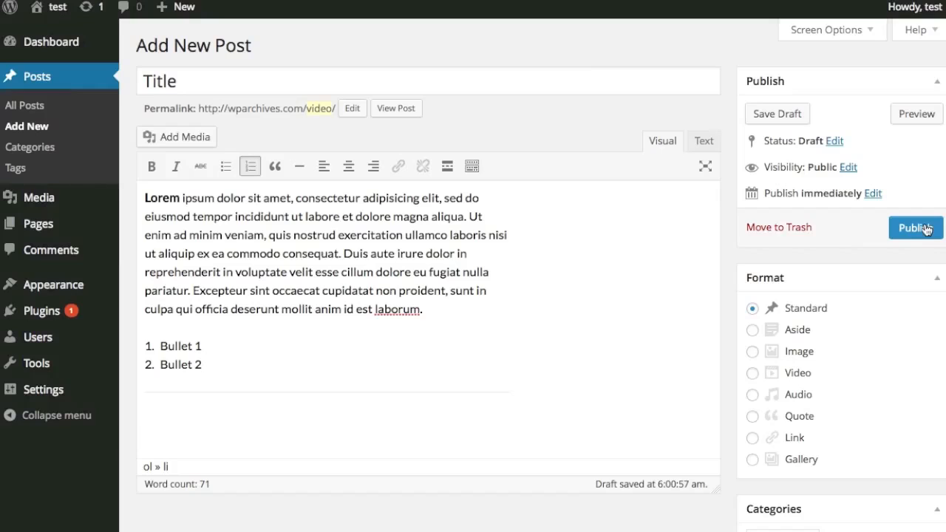
Schedule the post for publication on July 27, 2014 at 05:55.
left_click(873, 194)
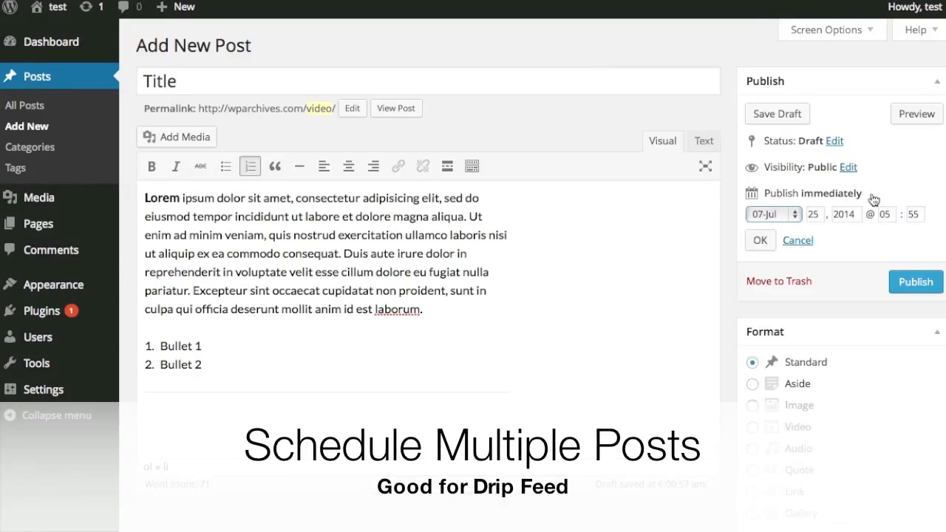
double_click(825, 209)
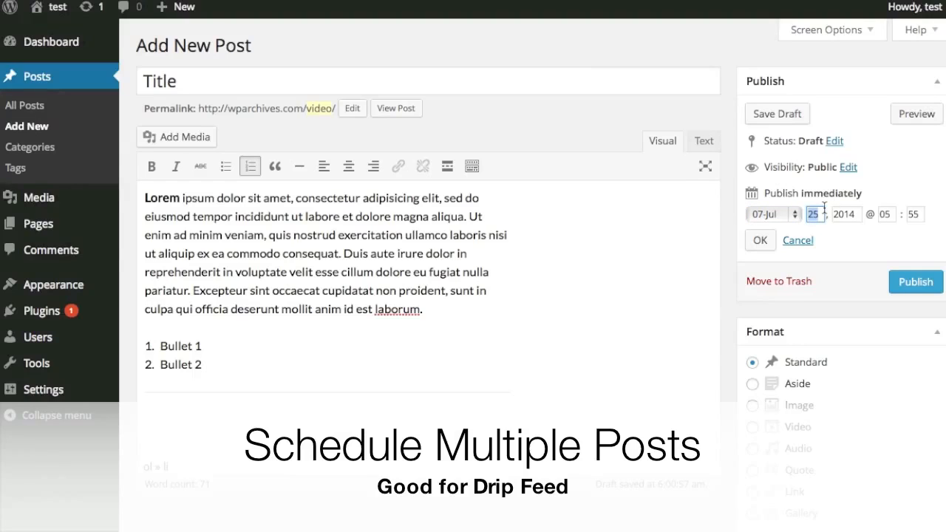
type("27")
left_click(761, 240)
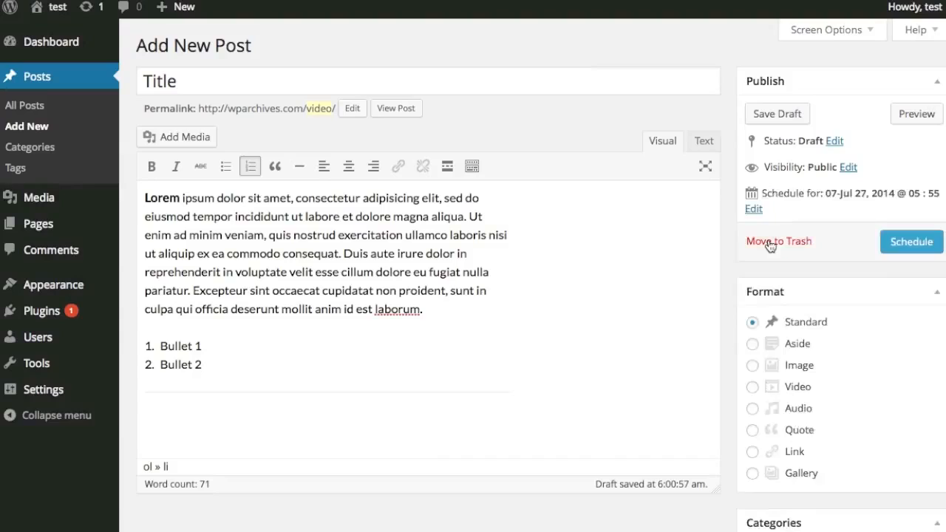
left_click(916, 251)
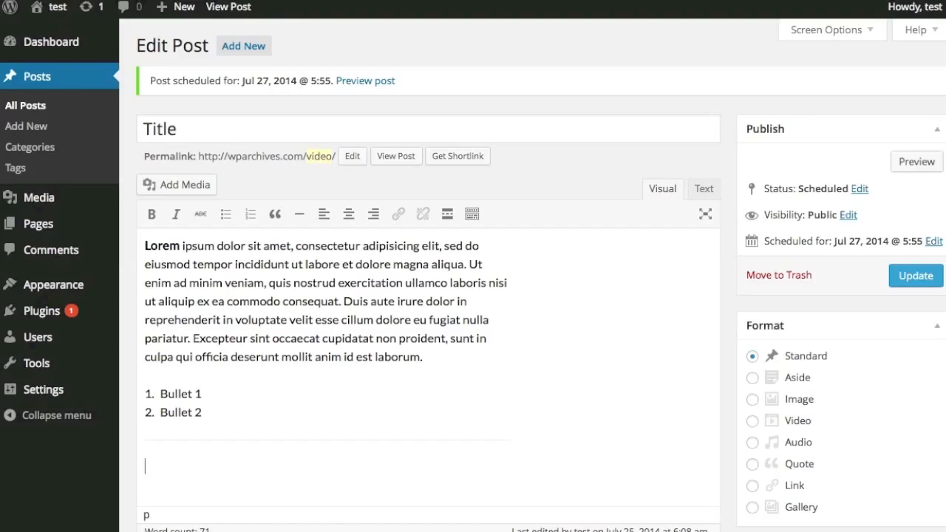
Add another Lorem ipsum paragraph below the horizontal line and update the scheduled post.
type("Lorem ipsum dolor sit amet, consectetur adipisicing elit, sed do eiusmod tempor incididunt ut labore et dolore magna aliqua. Ut enim ad minim veniam, quis nostrud exercitation ullamco laboris nisi ut aliquip ex ea commodo consequat. Duis aute irure dolor in reprehenderit in voluptate velit esse cillum dolore eu fugiat nulla pariatur. Excepteur sint occaecat cupidatat non proident, sunt in culpa qui officia deserunt mollit anim id est laborum.")
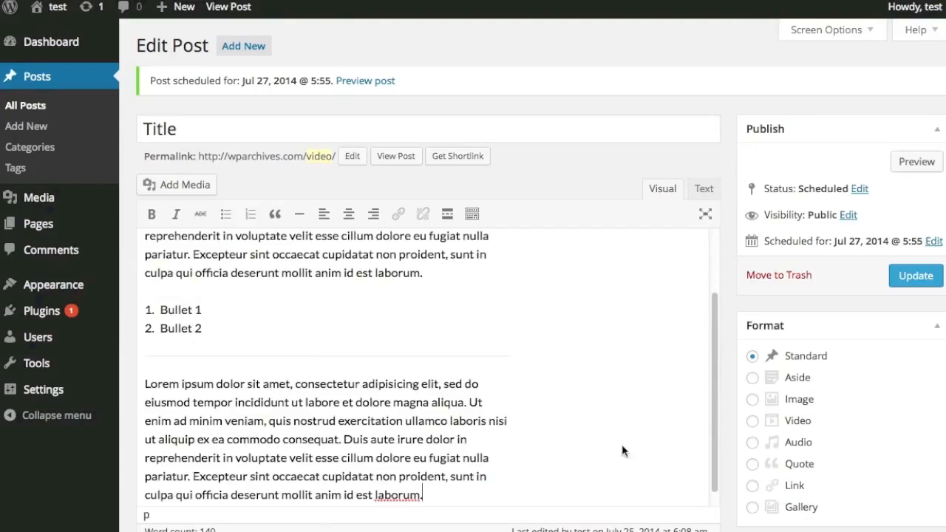
left_click(911, 276)
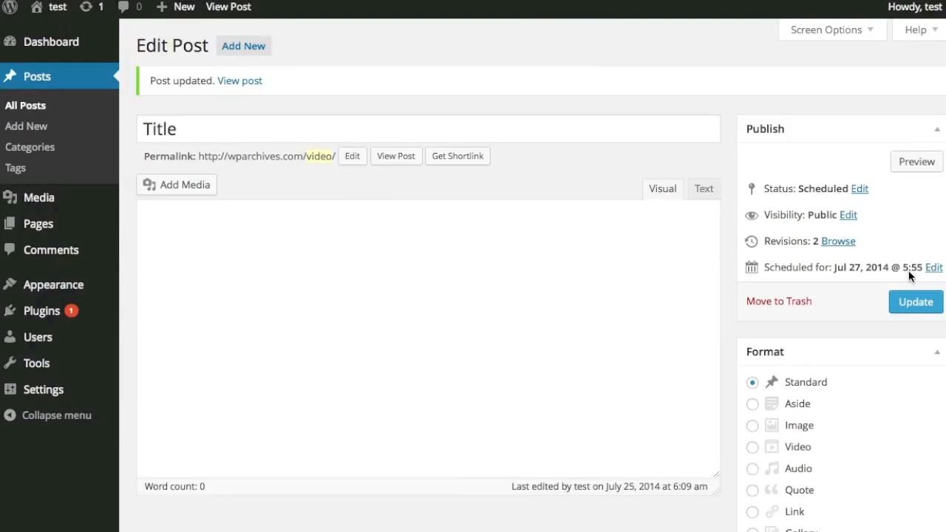